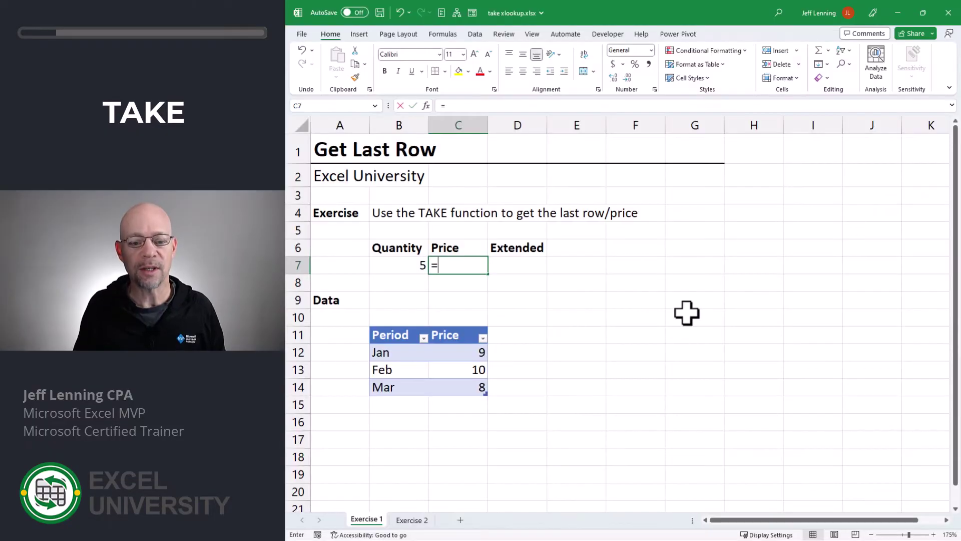
# Step: Enter =TAKE(Prices,1) in C7 to return the table's first row, Jan and 9
pyautogui.press('Tab')
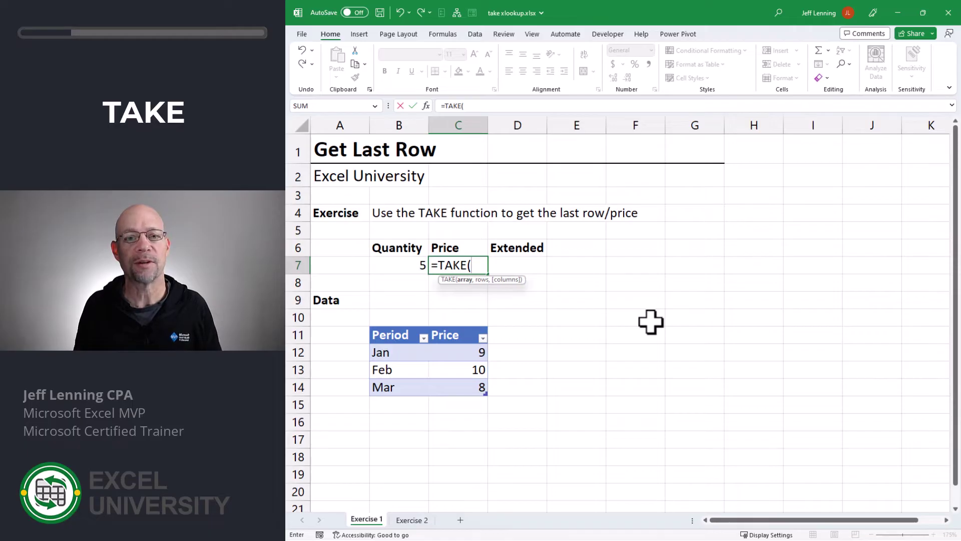
pyautogui.moveTo(402, 348); pyautogui.dragTo(464, 390)
pyautogui.write(',')
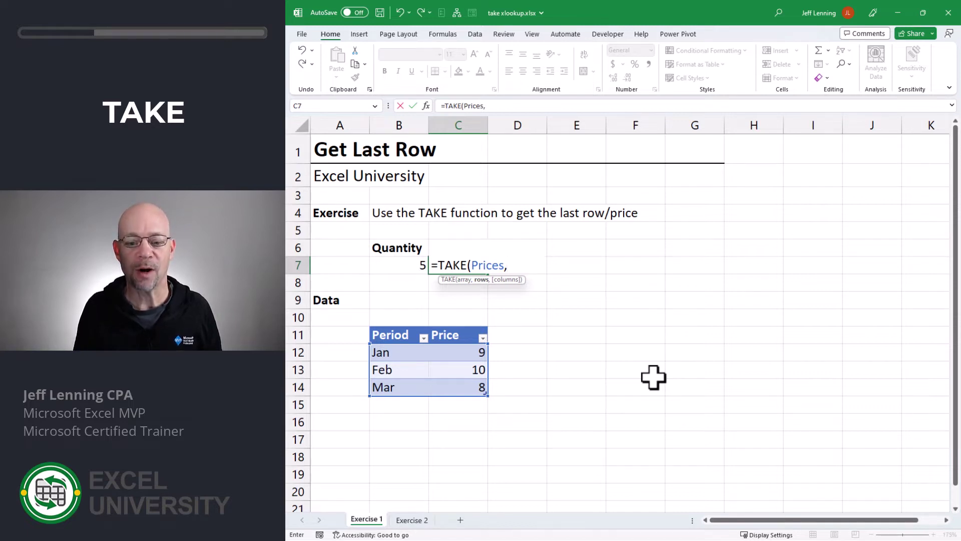
pyautogui.write('1')
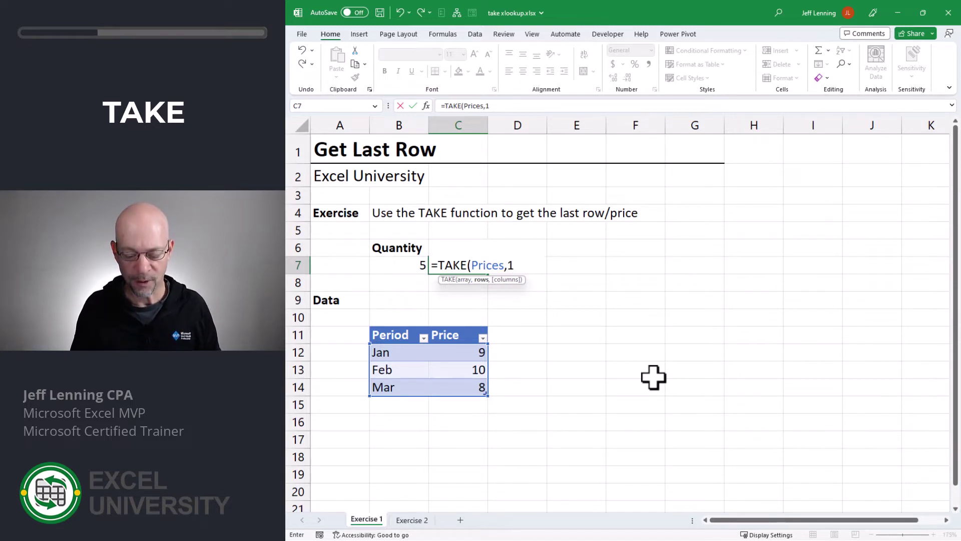
pyautogui.write(')')
pyautogui.press('Return')
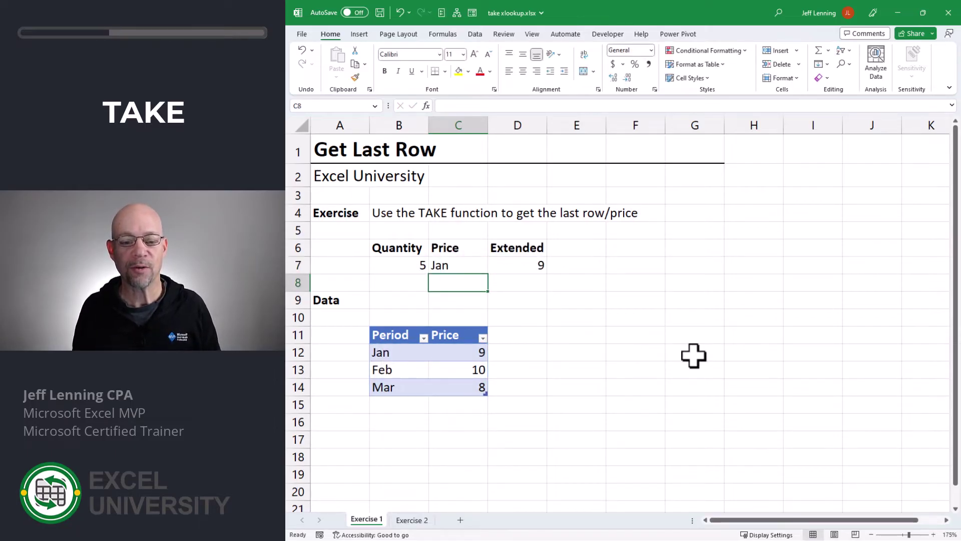
# Step: Change C7's TAKE rows argument to 2 to return the first two rows
pyautogui.press('Up')
pyautogui.press('F2')
pyautogui.press('Left')
pyautogui.press('BackSpace')
pyautogui.write('2')
pyautogui.press('Return')
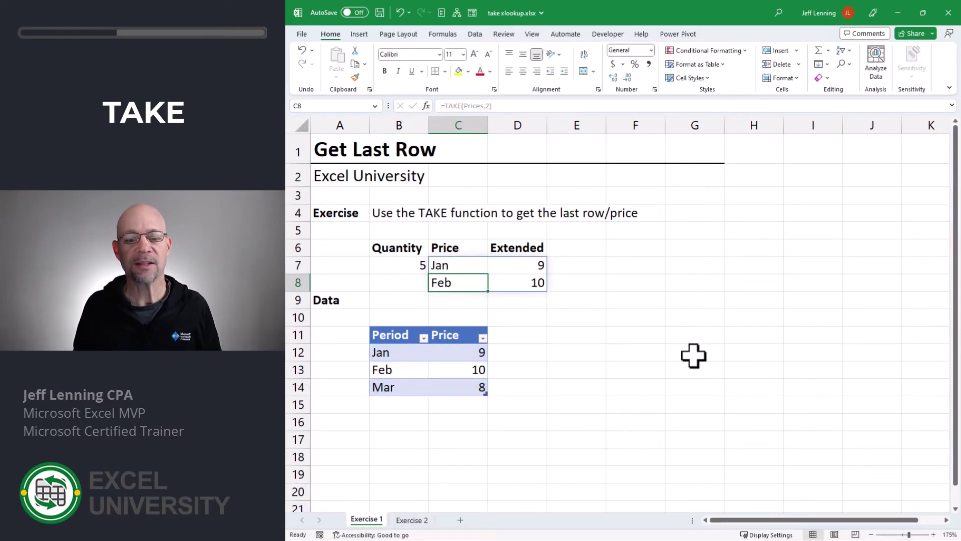
# Step: Change the rows argument to -1 to return the last row, Mar and 8
pyautogui.press('Up')
pyautogui.press('F2')
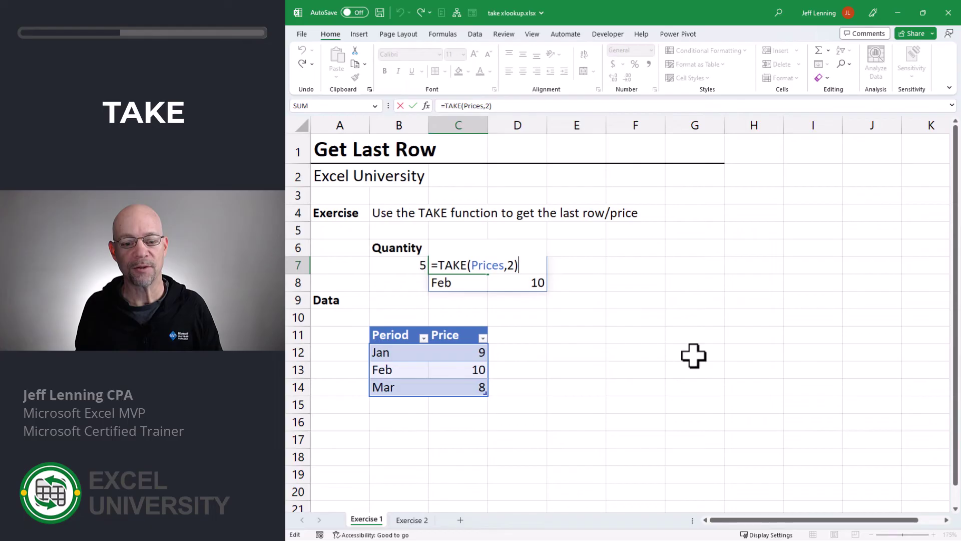
pyautogui.press('Left')
pyautogui.press('BackSpace')
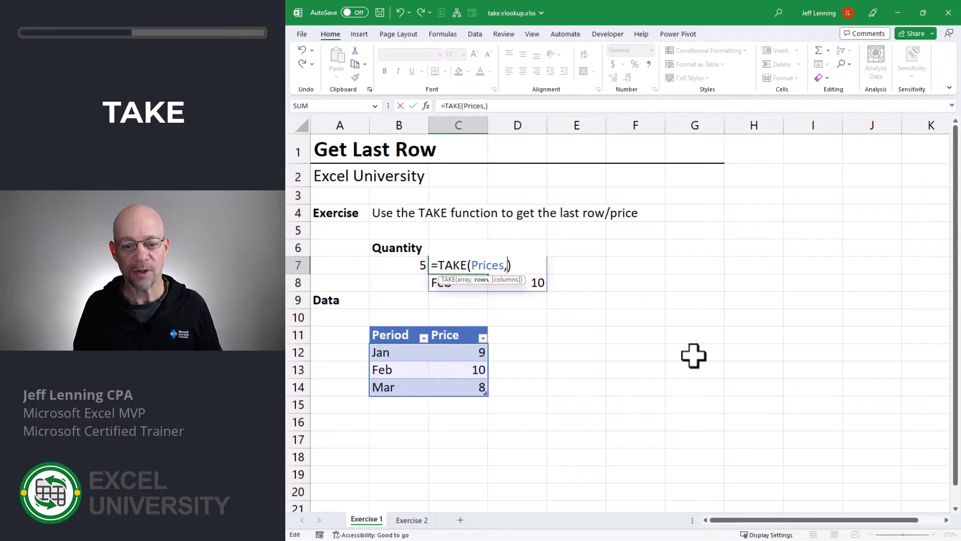
pyautogui.write('-1')
pyautogui.press('Return')
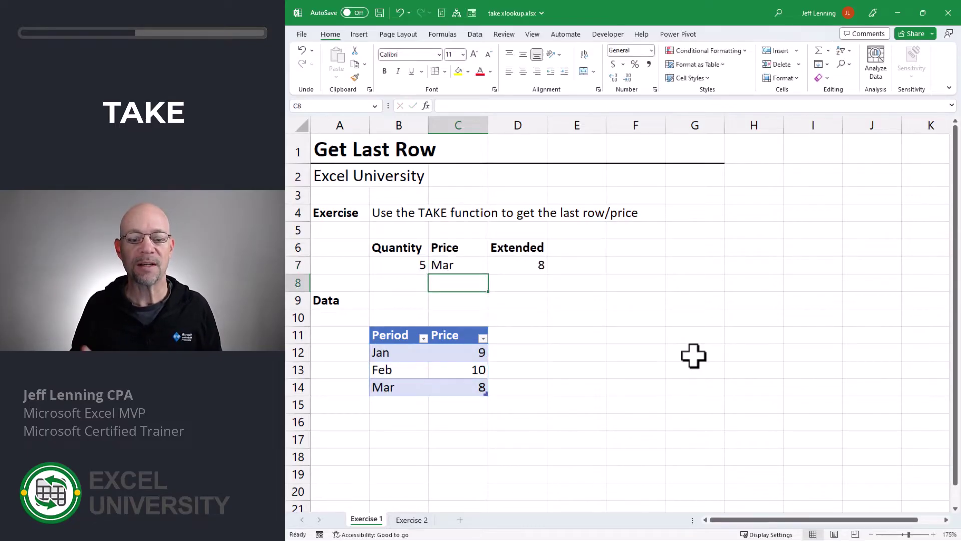
# Step: Change the rows argument to -2 to return the last two rows
pyautogui.press('Up')
pyautogui.press('F2')
pyautogui.press('Left')
pyautogui.press('BackSpace')
pyautogui.press('BackSpace')
pyautogui.write('-2')
pyautogui.press('Return')
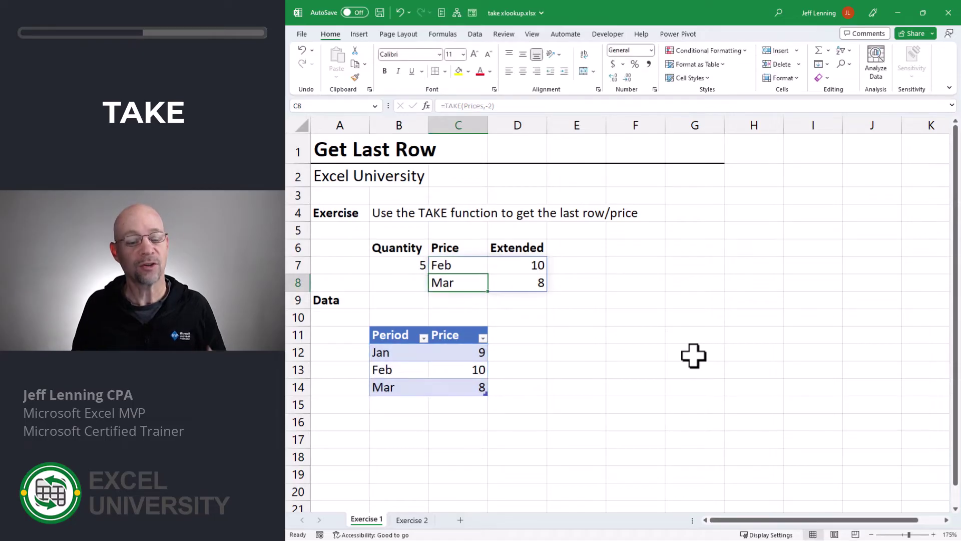
# Step: Restore the rows argument to -1 so C7 holds =TAKE(Prices,-1)
pyautogui.press('Up')
pyautogui.press('F2')
pyautogui.press('Left')
pyautogui.press('BackSpace')
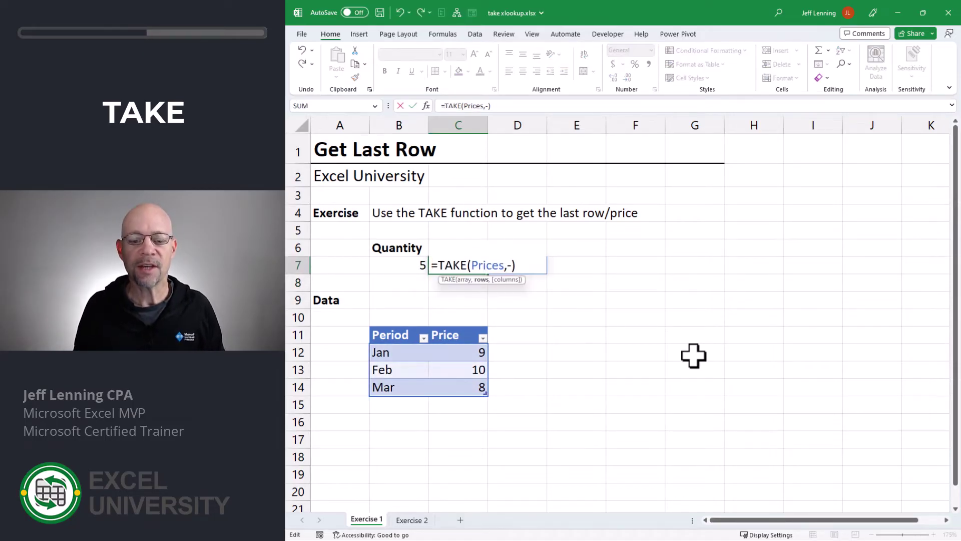
pyautogui.write('1')
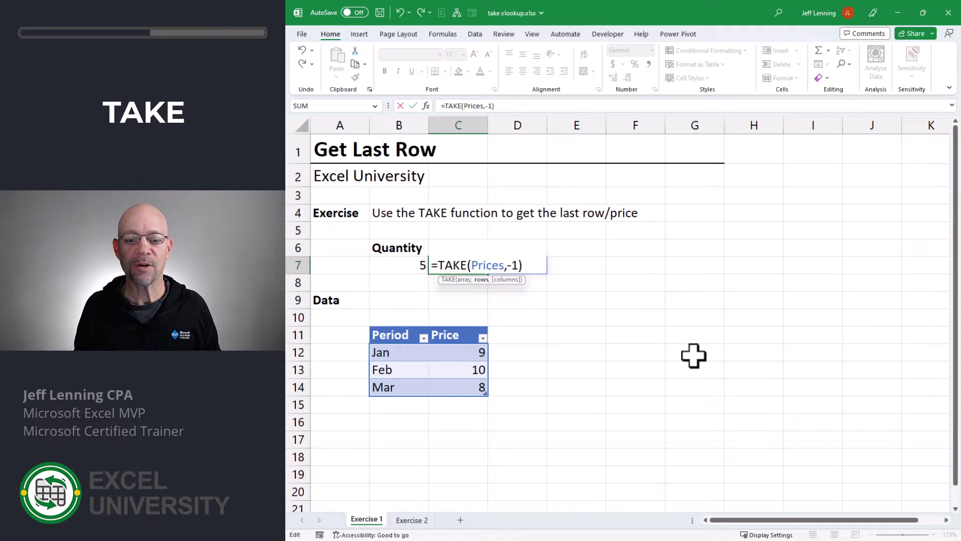
pyautogui.press('Return')
pyautogui.press('Up')
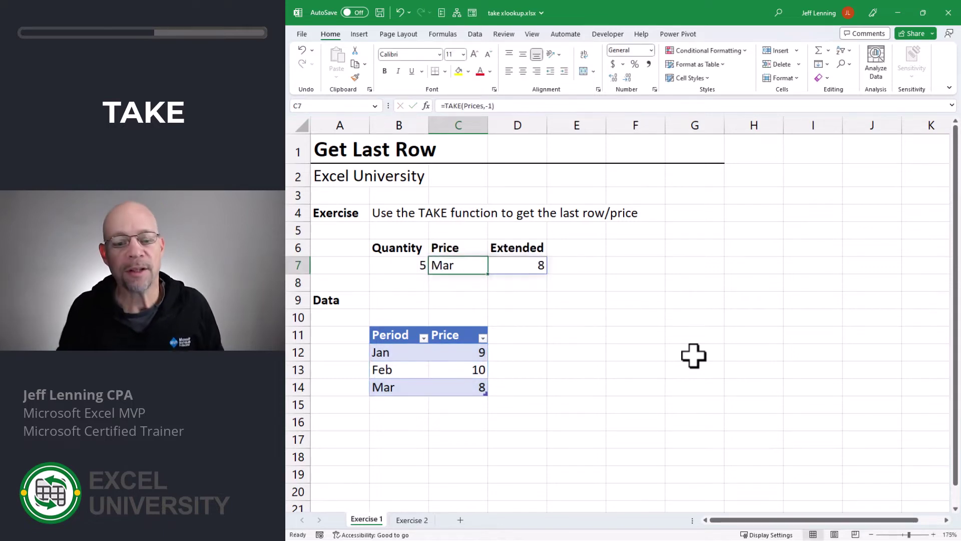
pyautogui.press('F2')
pyautogui.press('Left')
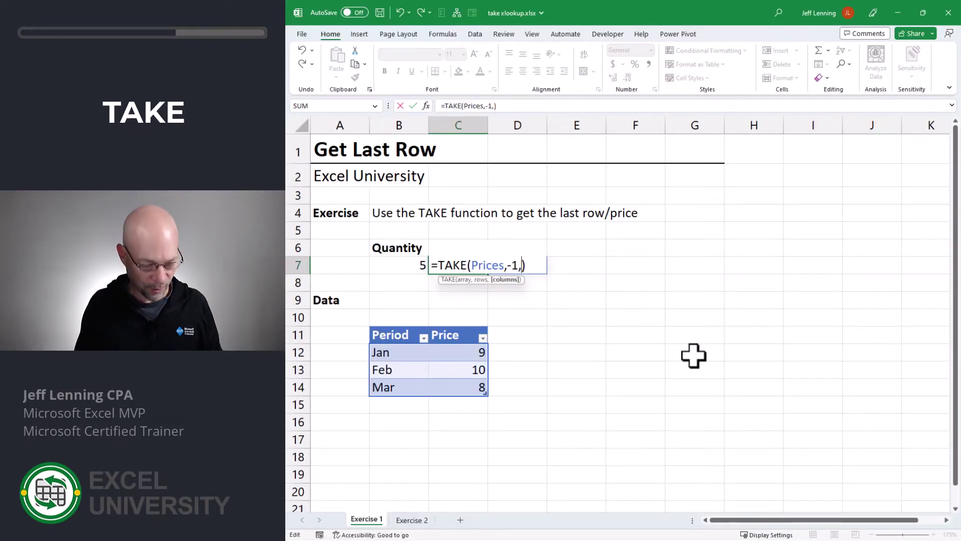
# Step: Add a columns argument to C7's TAKE formula, trying 1 and then 2 columns
pyautogui.write(',1')
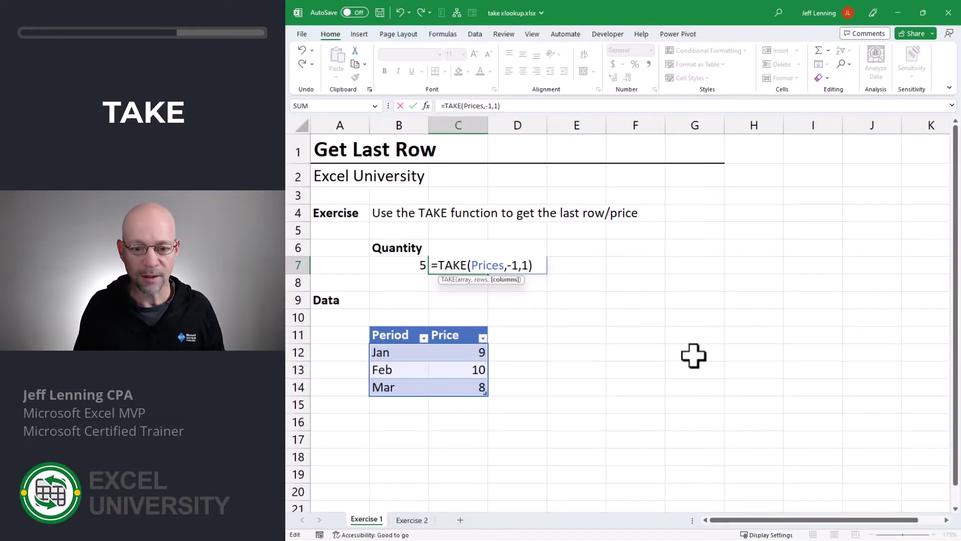
pyautogui.write(')')
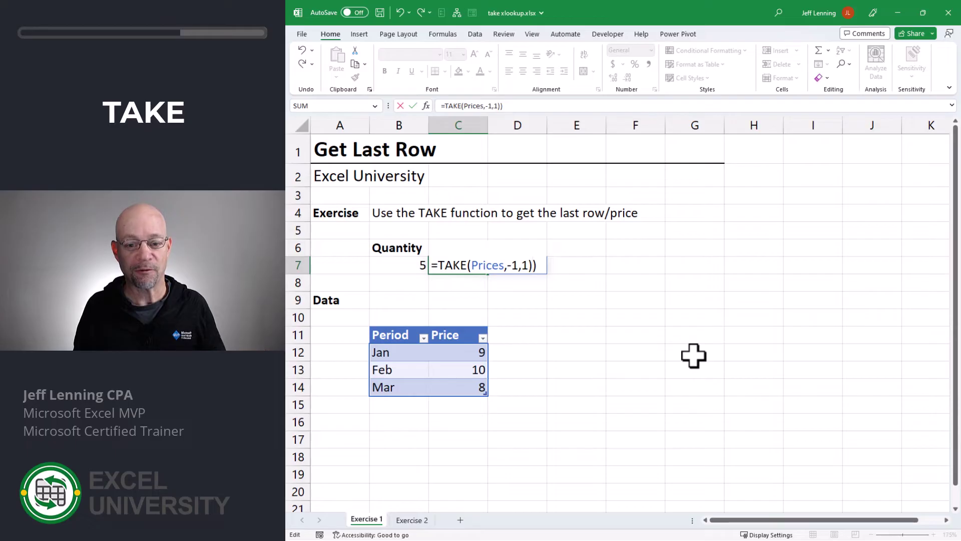
pyautogui.press('BackSpace')
pyautogui.press('BackSpace')
pyautogui.write('2')
pyautogui.press('Return')
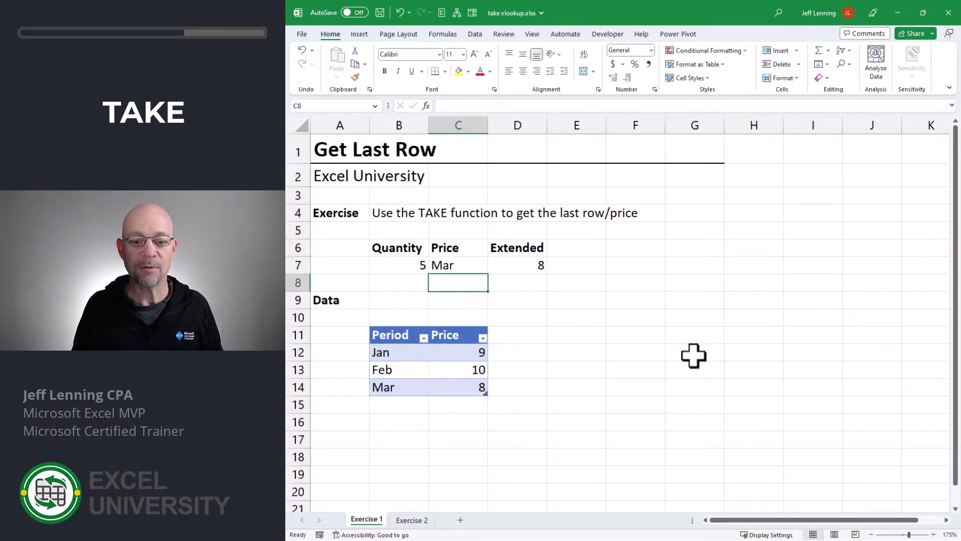
# Step: Change the columns argument to -1, giving =TAKE(Prices,-1,-1) and the last price 8
pyautogui.press('Up')
pyautogui.press('F2')
pyautogui.press('Left')
pyautogui.press('BackSpace')
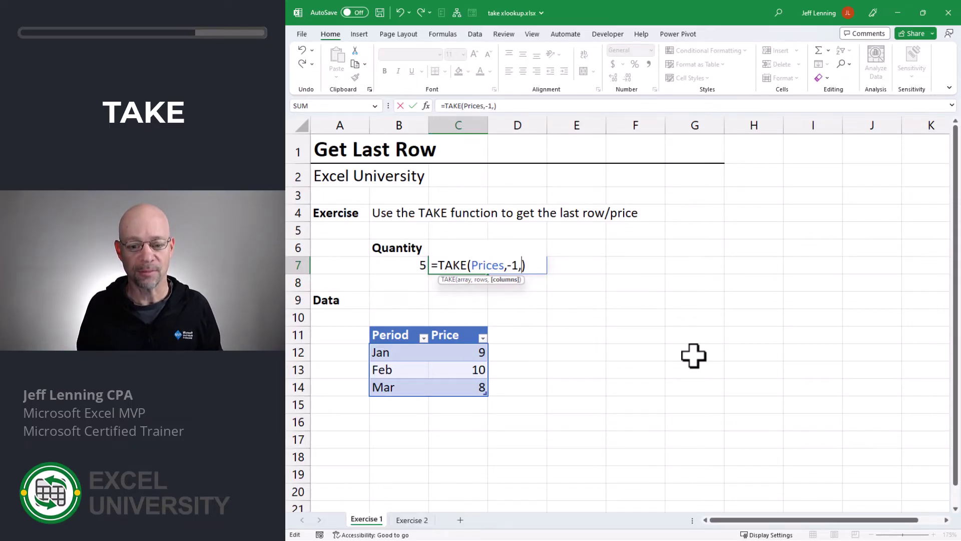
pyautogui.write('-1')
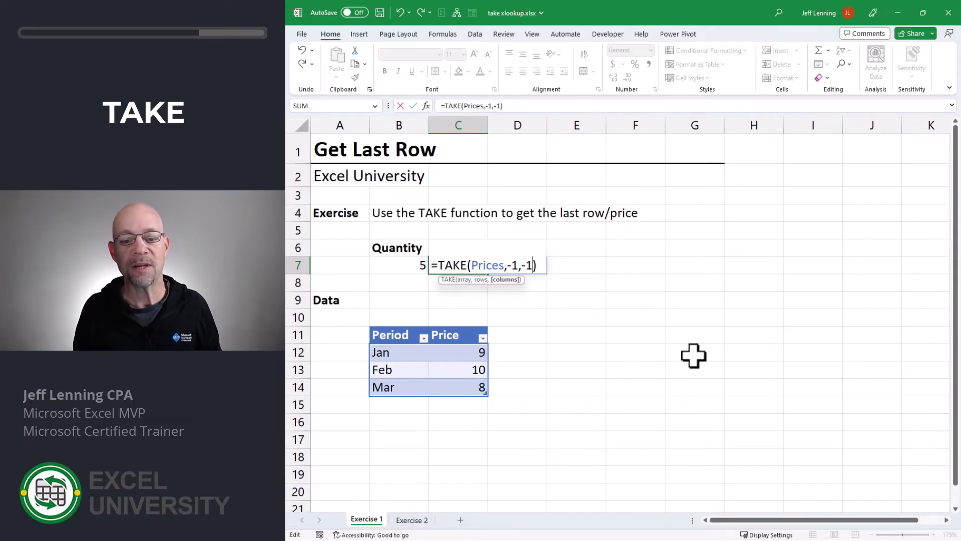
pyautogui.press('Right')
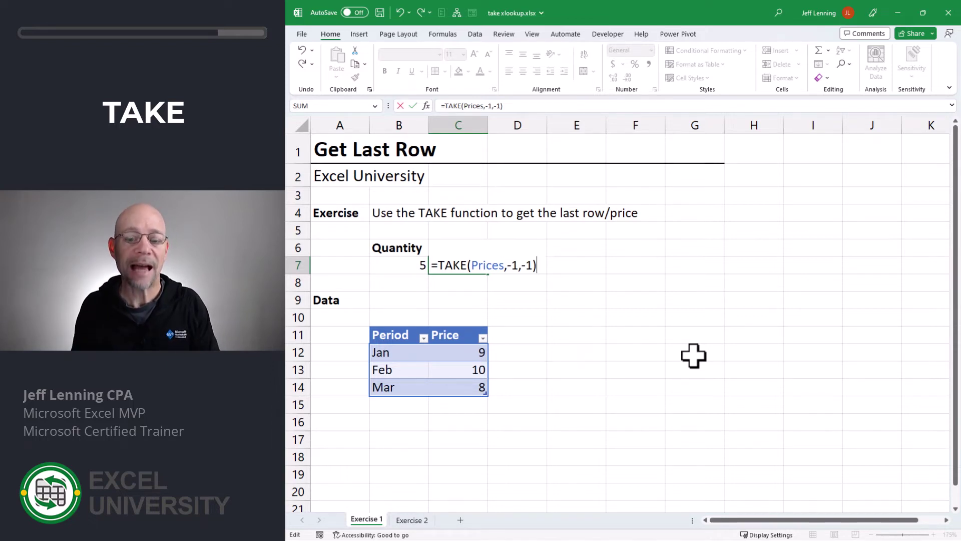
pyautogui.press('Return')
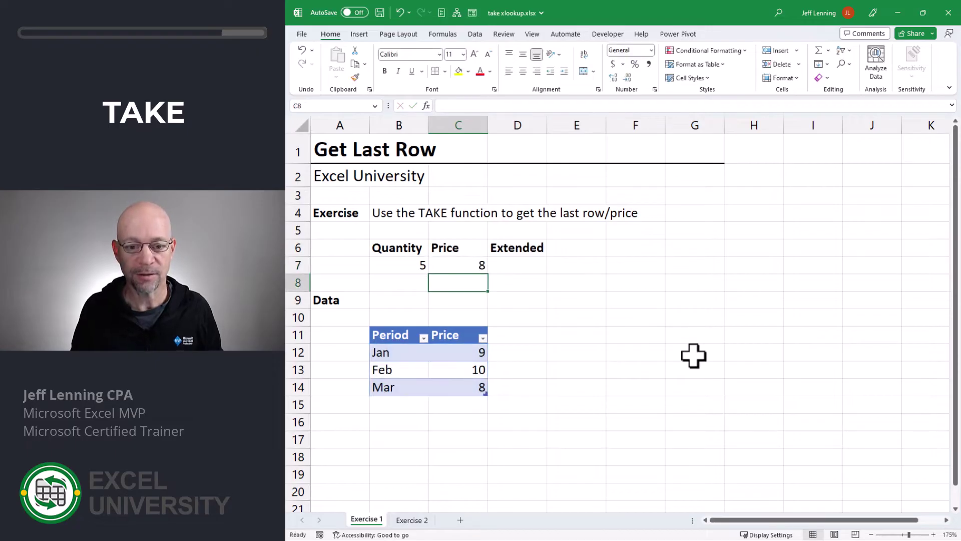
# Step: Enter =B7*C7 in D7 to compute the Extended amount of 40
pyautogui.press('Up')
pyautogui.press('Right')
pyautogui.write('=')
pyautogui.press('Left')
pyautogui.press('Left')
pyautogui.write('*')
# Step: Add an Apr row priced 11 to the Prices table in row 15
pyautogui.press('Left')
pyautogui.press('Return')
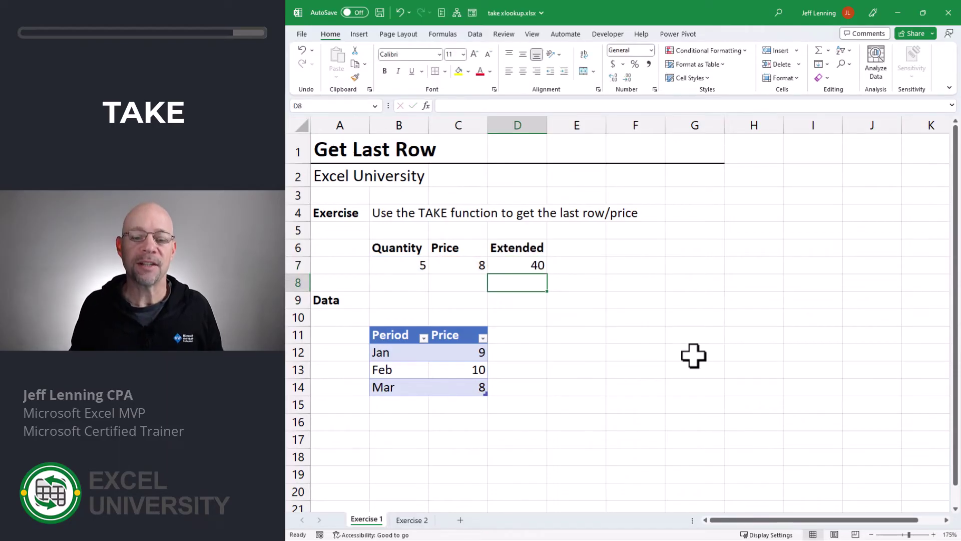
pyautogui.press('Down')
pyautogui.press('Down')
pyautogui.press('Down')
pyautogui.press('Down')
pyautogui.press('Down')
pyautogui.press('Down')
pyautogui.press('Down')
pyautogui.press('Left')
pyautogui.press('Left')
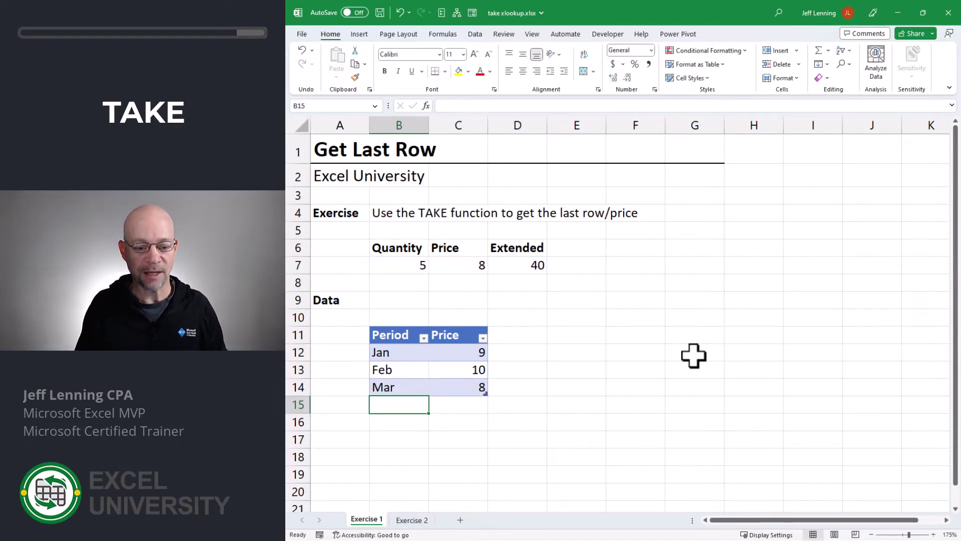
pyautogui.write('Apr')
pyautogui.press('Tab')
pyautogui.write('11')
pyautogui.press('Return')
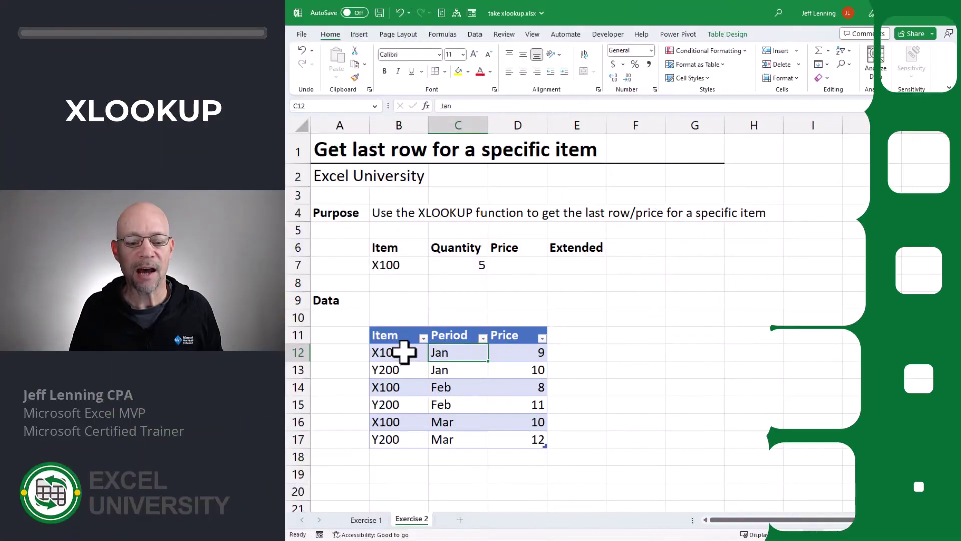
pyautogui.moveTo(403, 356); pyautogui.dragTo(530, 445)
pyautogui.click(395, 440)
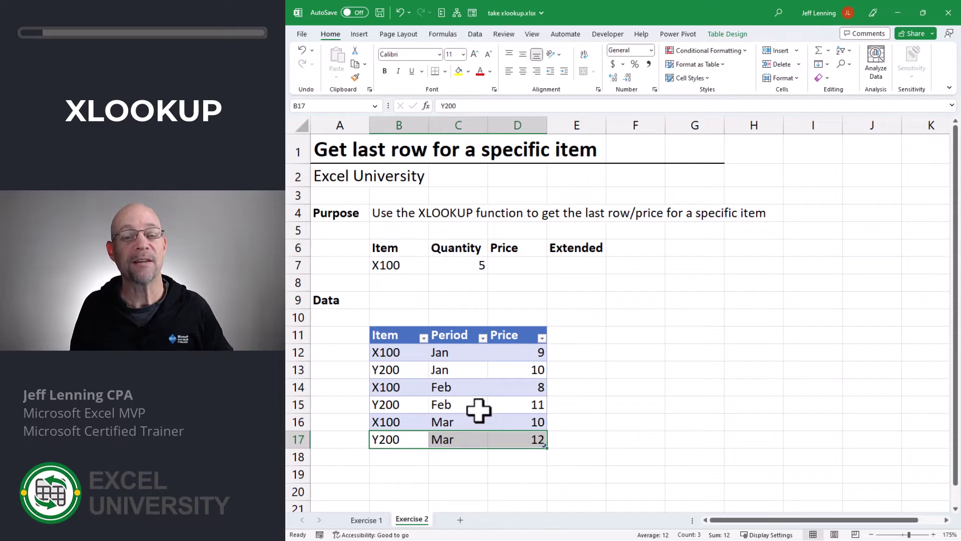
pyautogui.click(387, 265)
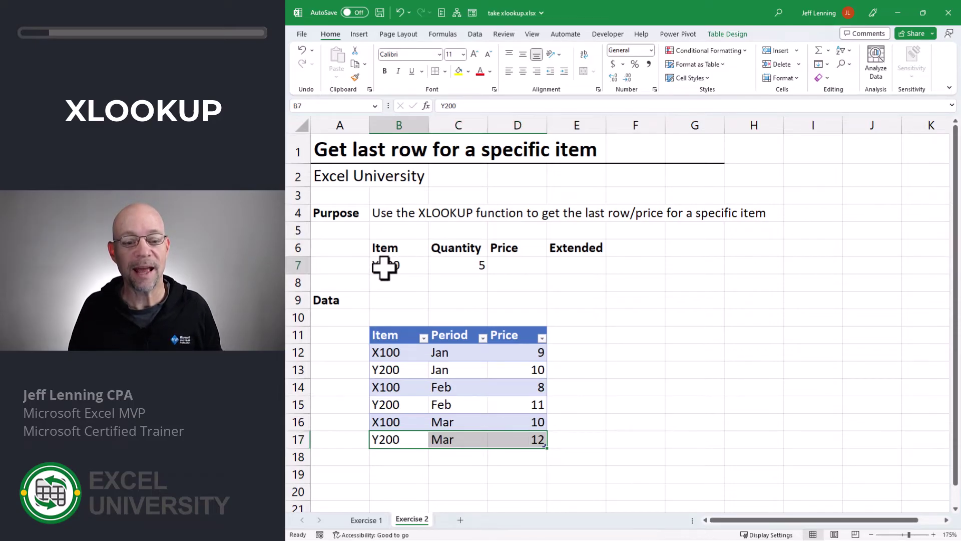
pyautogui.moveTo(394, 421); pyautogui.dragTo(513, 418)
pyautogui.click(509, 266)
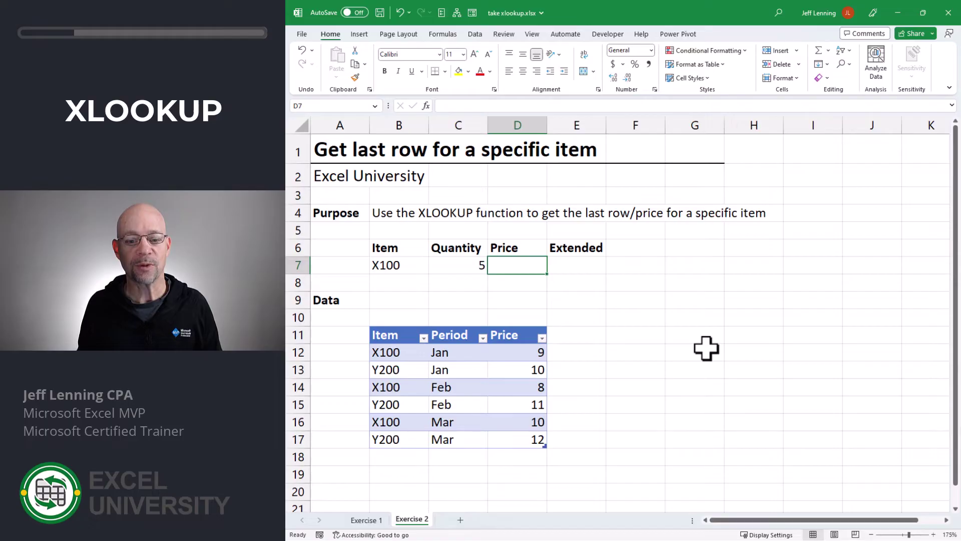
# Step: Enter =XLOOKUP(B7,Items[Item],Items[Price],,,-1) in D7, searching last-to-first to return 10
pyautogui.write('=XLOOKUP(')
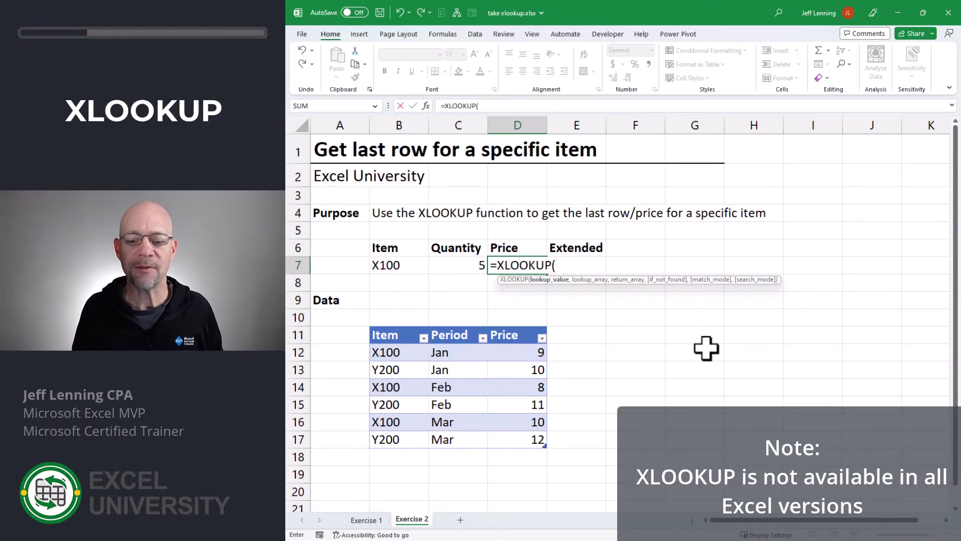
pyautogui.click(387, 264)
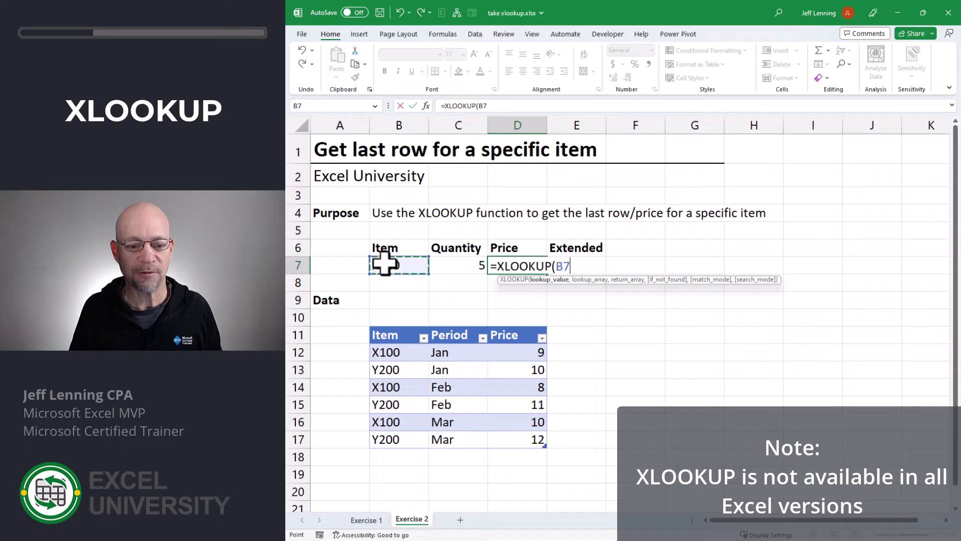
pyautogui.write(',')
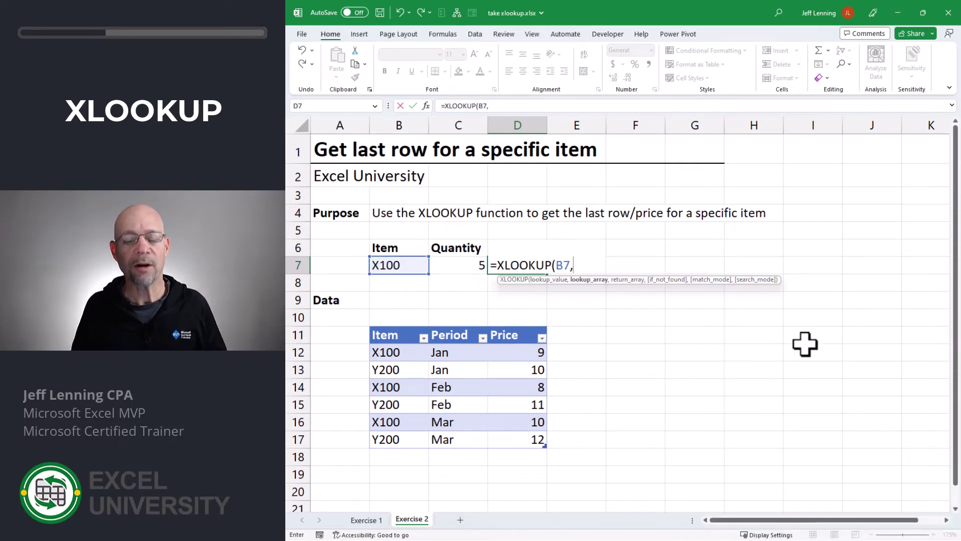
pyautogui.moveTo(401, 352); pyautogui.dragTo(399, 441)
pyautogui.write(',')
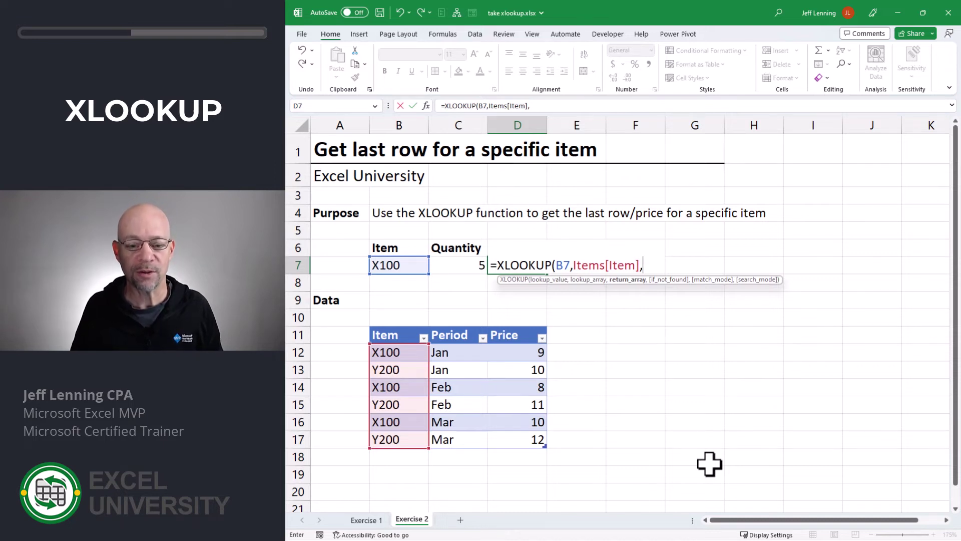
pyautogui.moveTo(510, 354); pyautogui.dragTo(513, 439)
pyautogui.write(',')
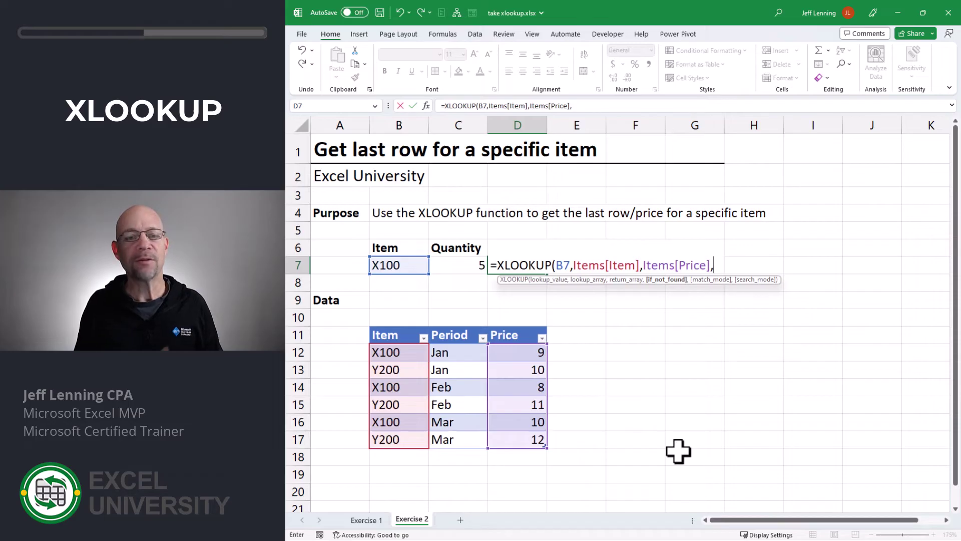
pyautogui.write(',')
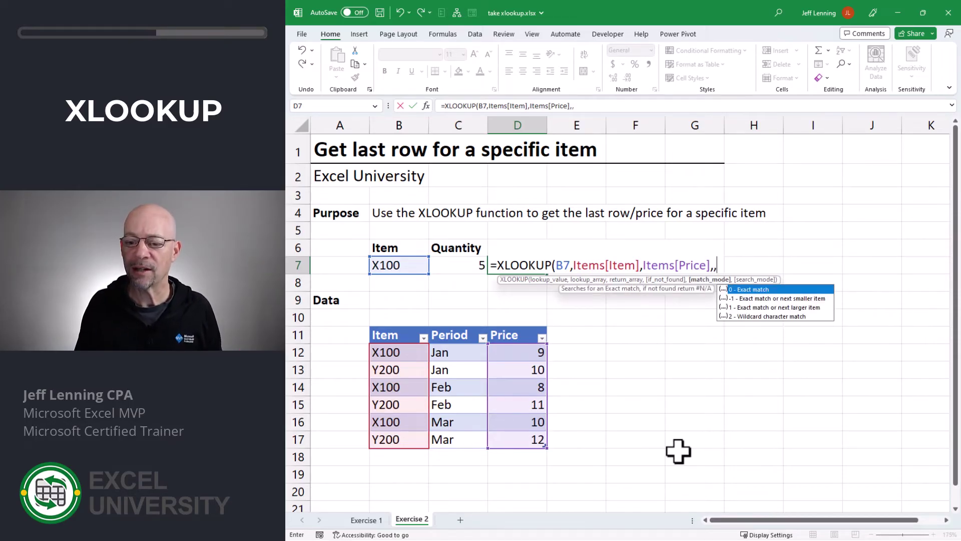
pyautogui.write(',')
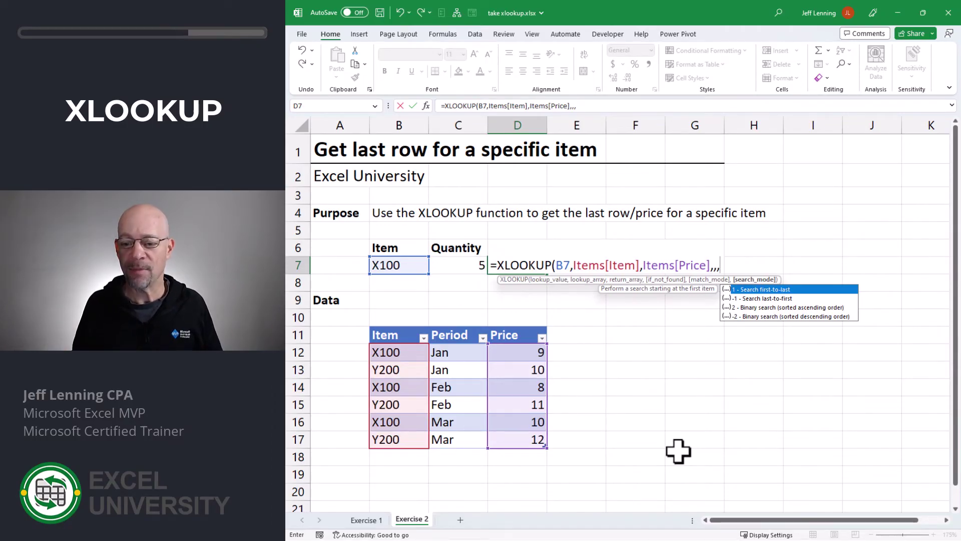
pyautogui.press('Down')
pyautogui.press('Tab')
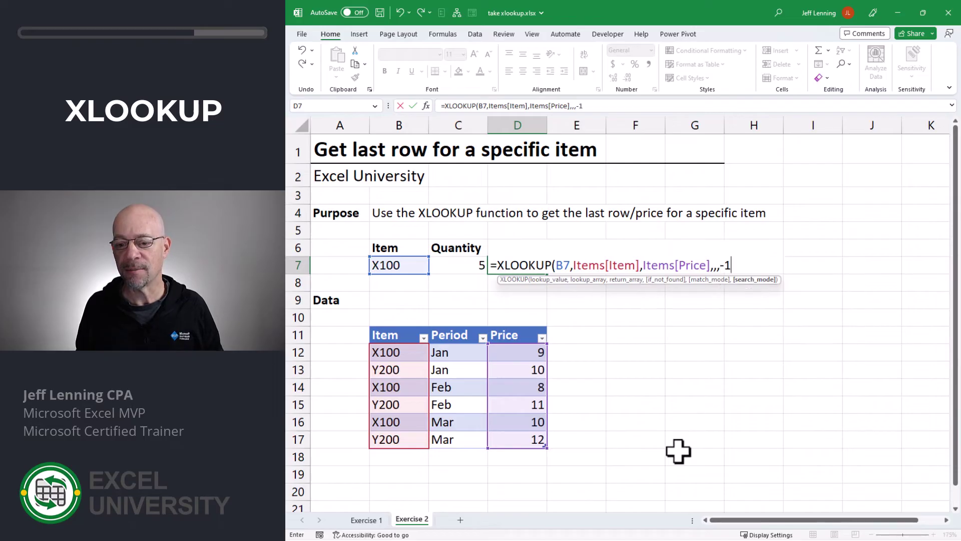
pyautogui.write(')')
pyautogui.press('Return')
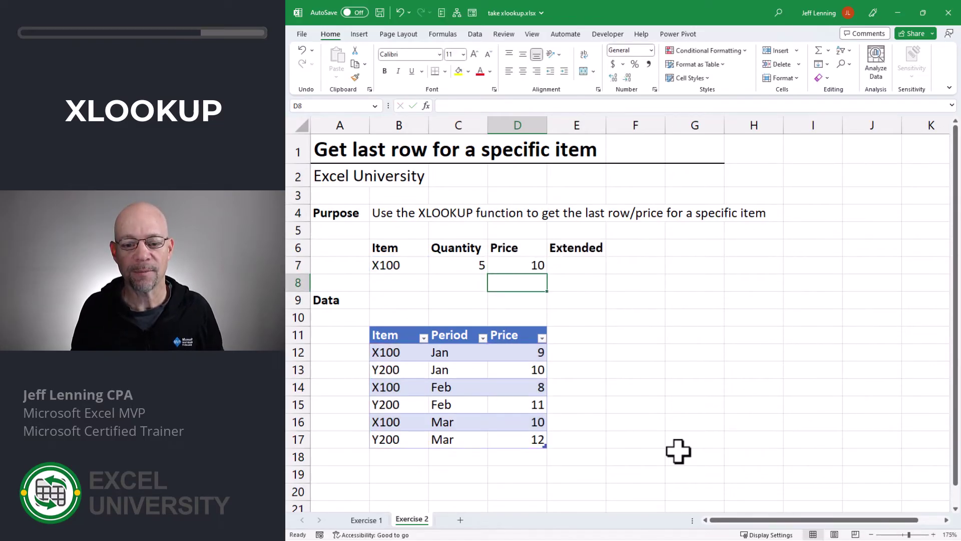
# Step: Enter =C7*D7 in E7 for the Extended amount, after checking X100's March price of 10
pyautogui.click(386, 265)
pyautogui.moveTo(404, 426); pyautogui.dragTo(539, 423)
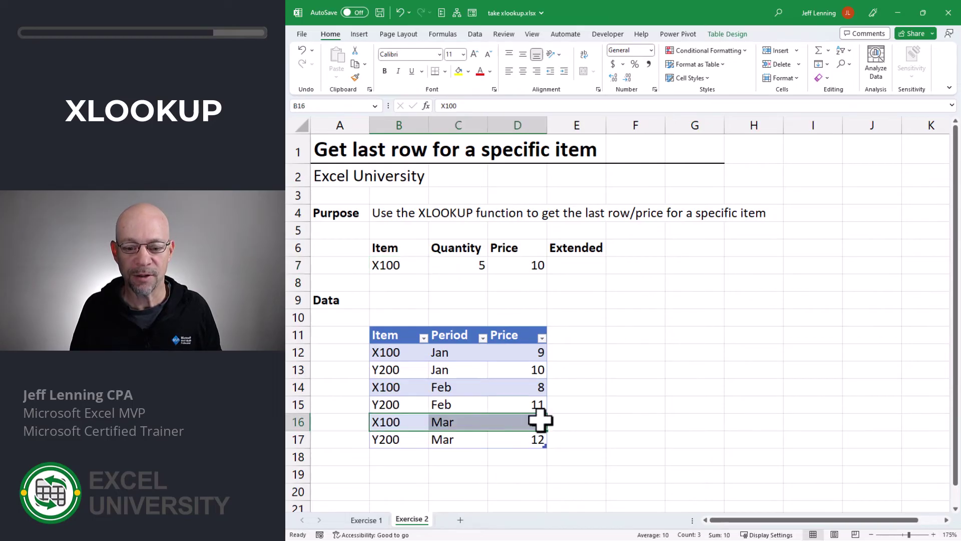
pyautogui.click(538, 423)
pyautogui.click(566, 268)
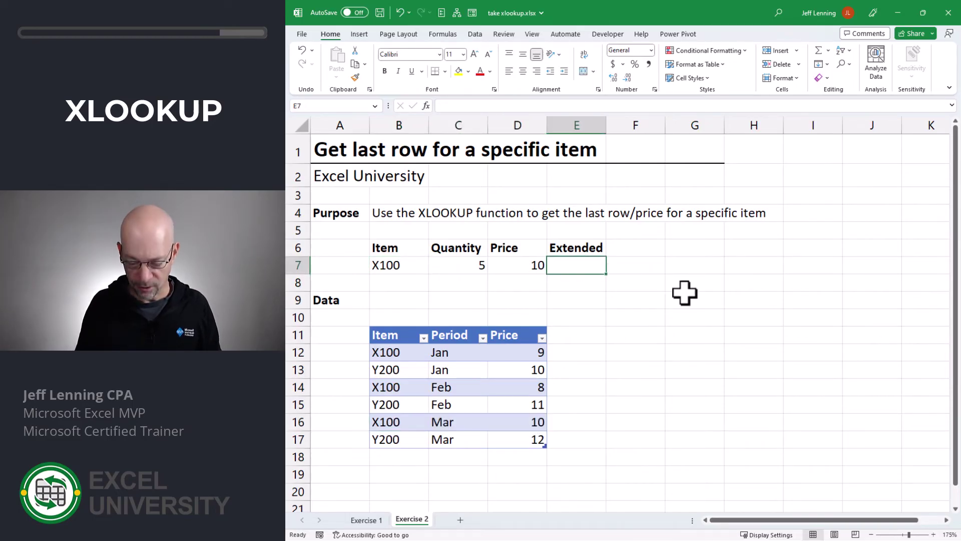
pyautogui.write('=')
pyautogui.press('Left')
pyautogui.press('Left')
pyautogui.write('*')
pyautogui.press('Left')
pyautogui.press('Return')
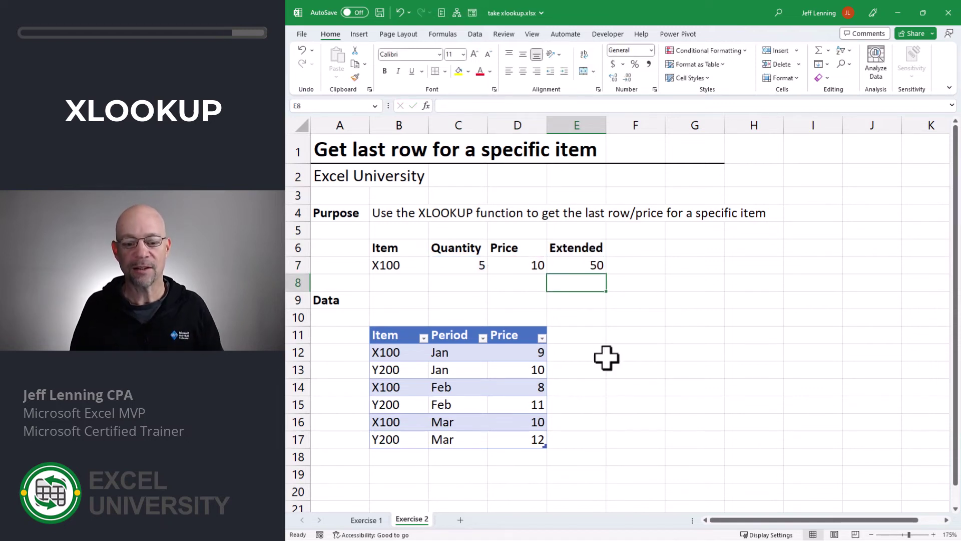
# Step: Add an X100 Apr row priced 15 to the Items table, updating D7 to 15
pyautogui.click(385, 463)
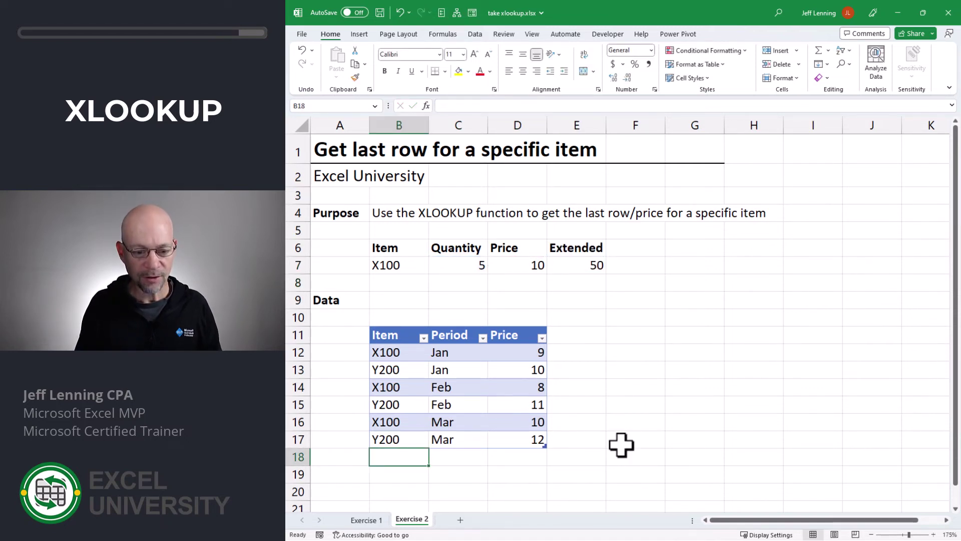
pyautogui.write('X100')
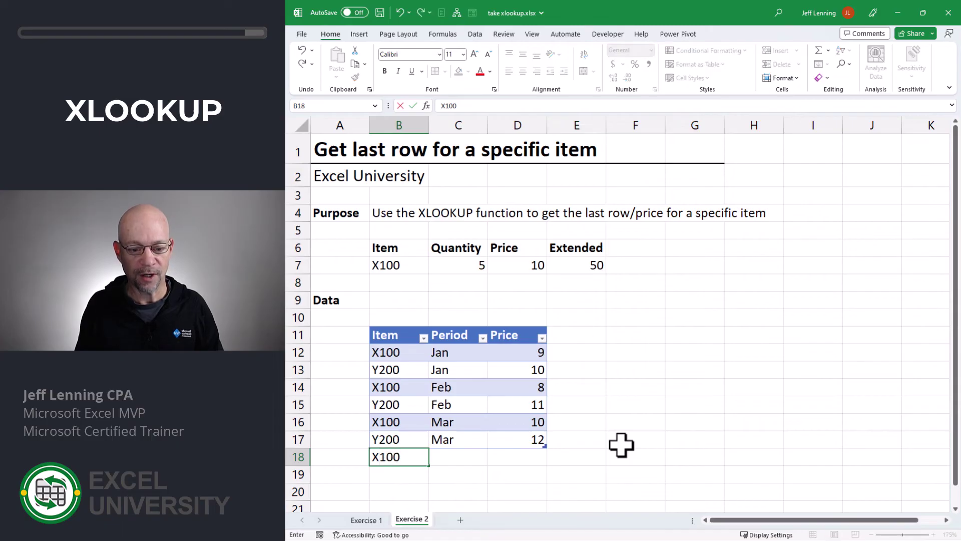
pyautogui.press('Tab')
pyautogui.write('Apr')
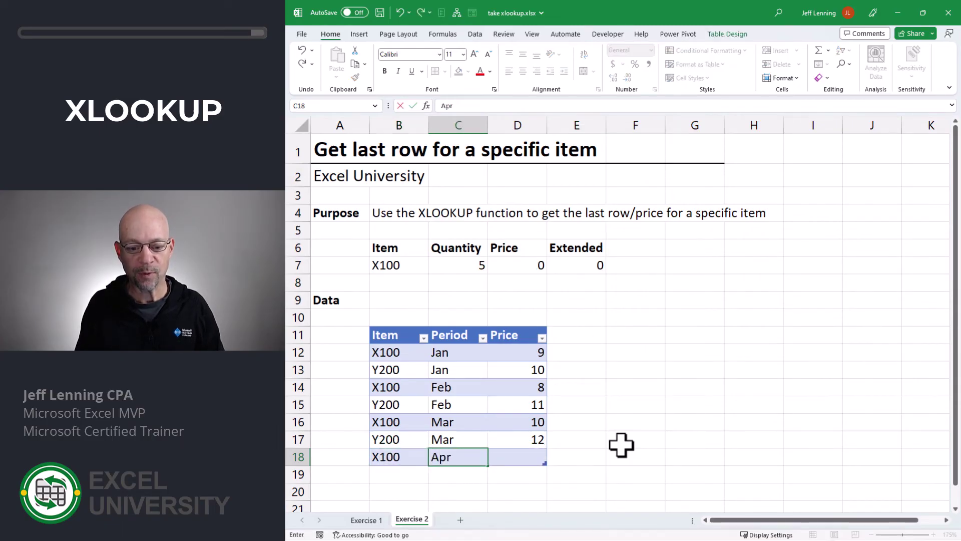
pyautogui.press('Tab')
pyautogui.write('15')
pyautogui.press('Return')
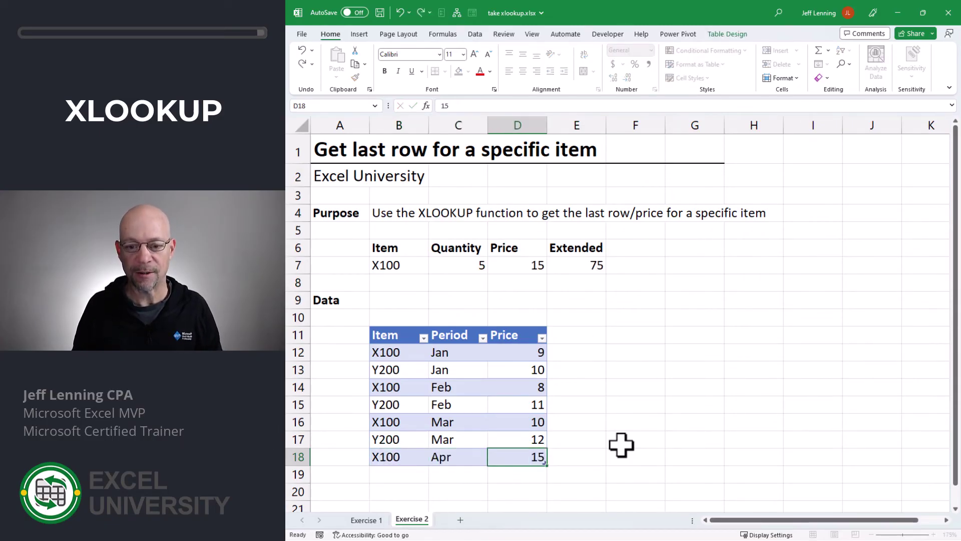
pyautogui.click(521, 268)
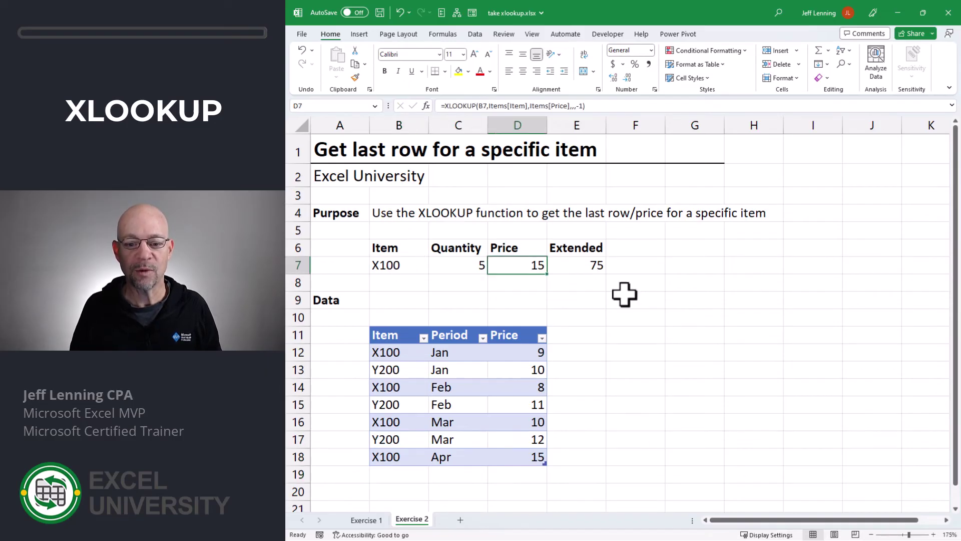